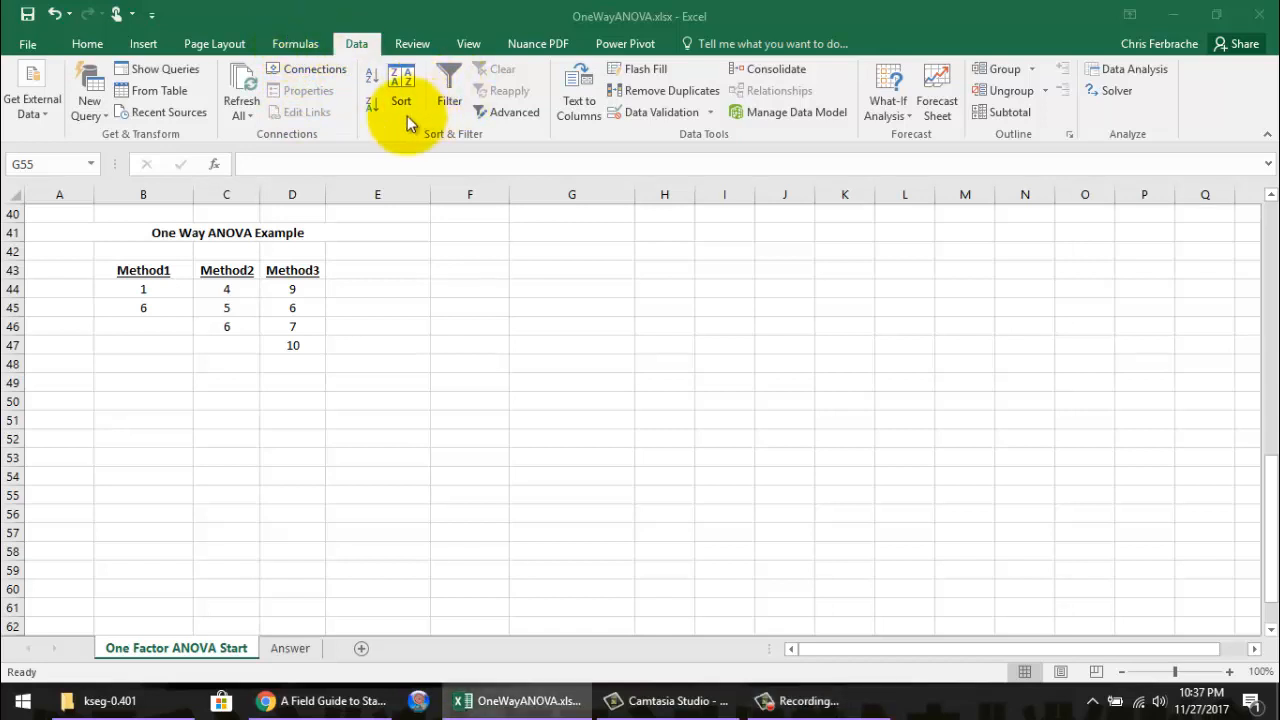
left_click(304, 48)
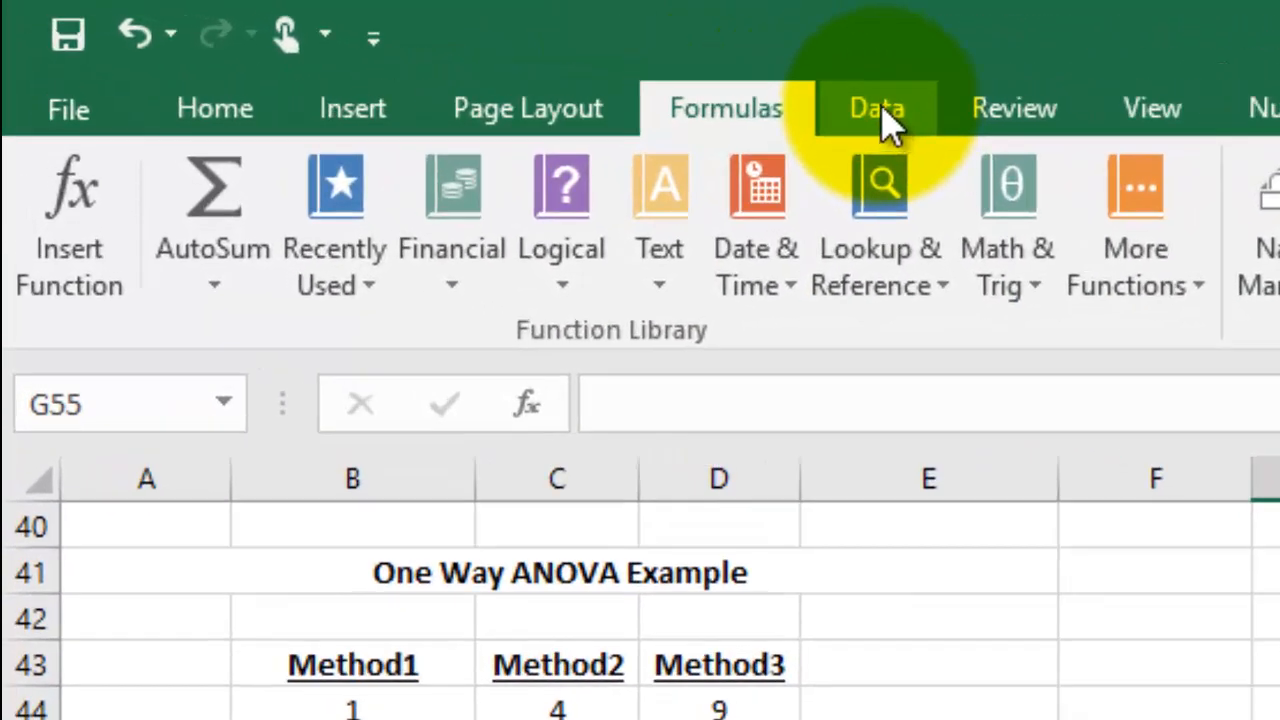
left_click(878, 108)
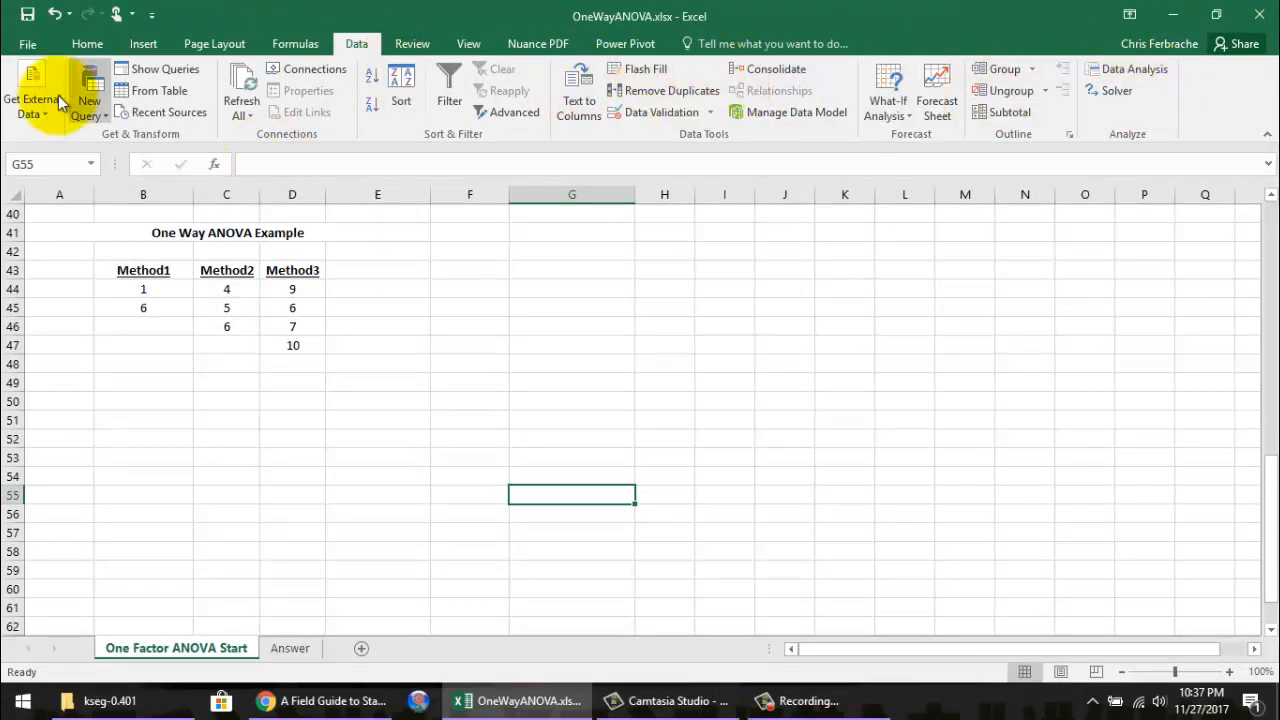
left_click(29, 44)
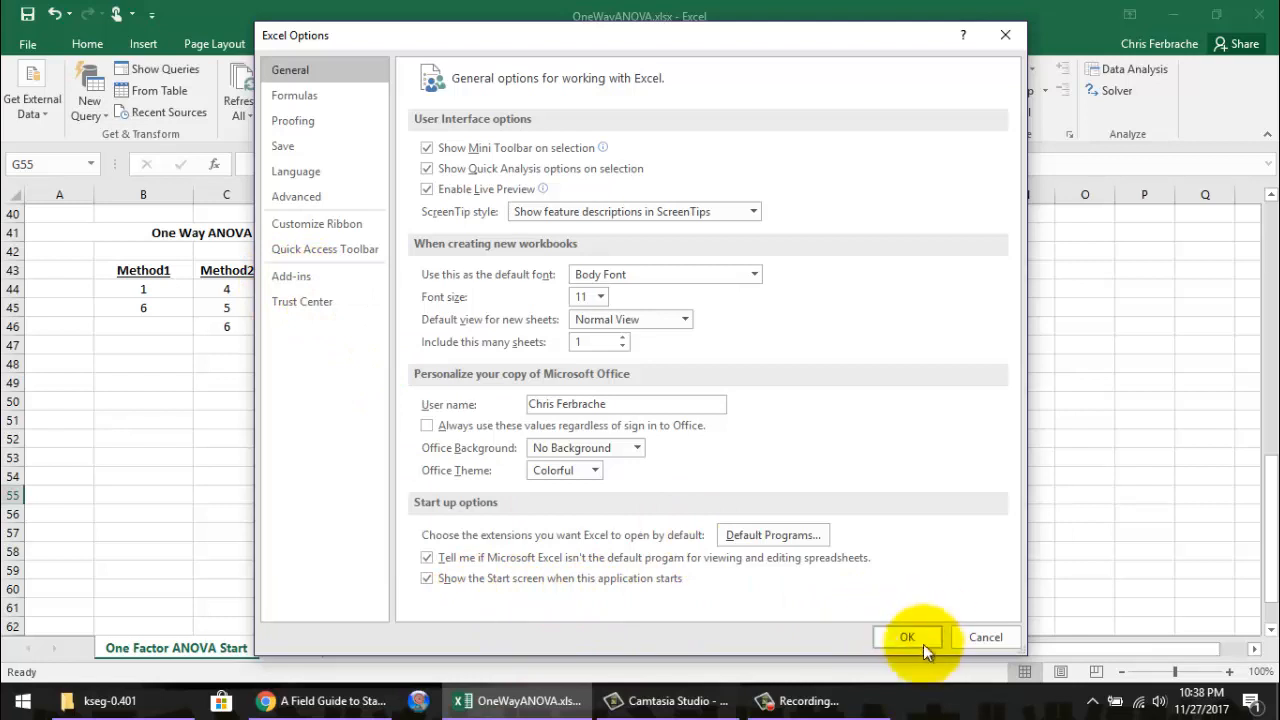
left_click(982, 637)
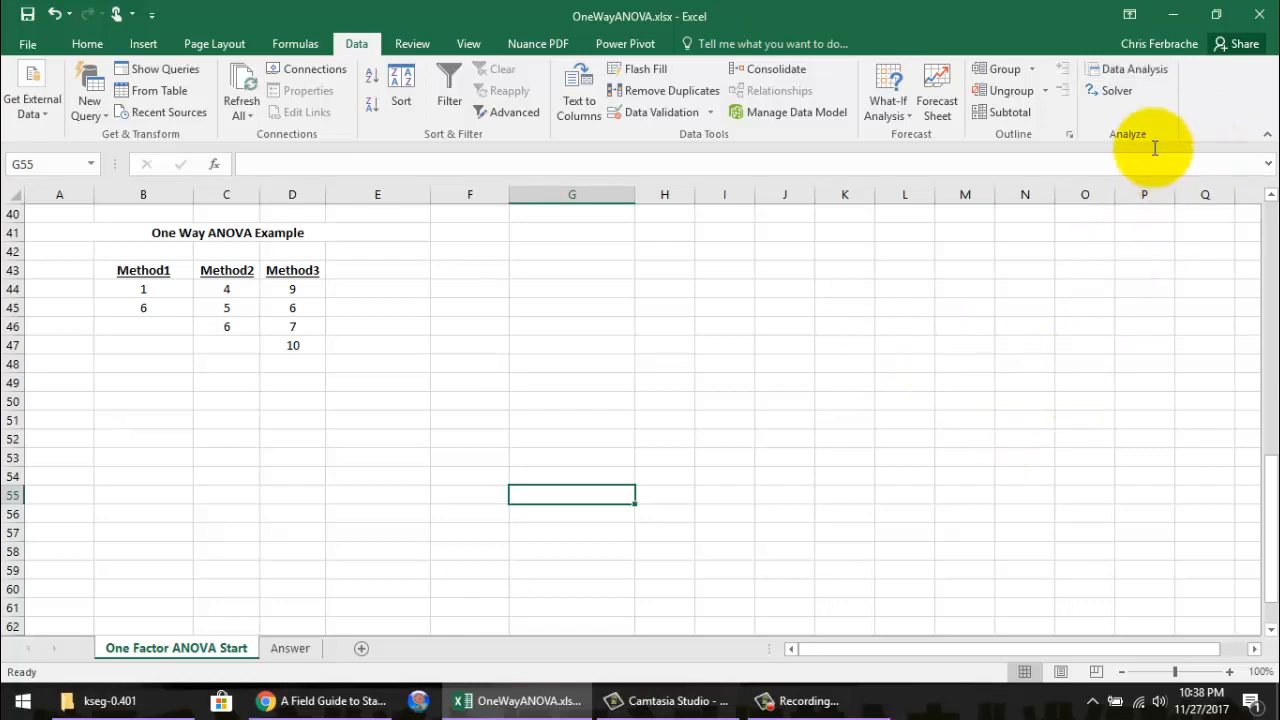
- Start the Anova: Single Factor analysis and set its input range to $B$43:$D$47, covering the three method columns with their headings
left_click(1139, 68)
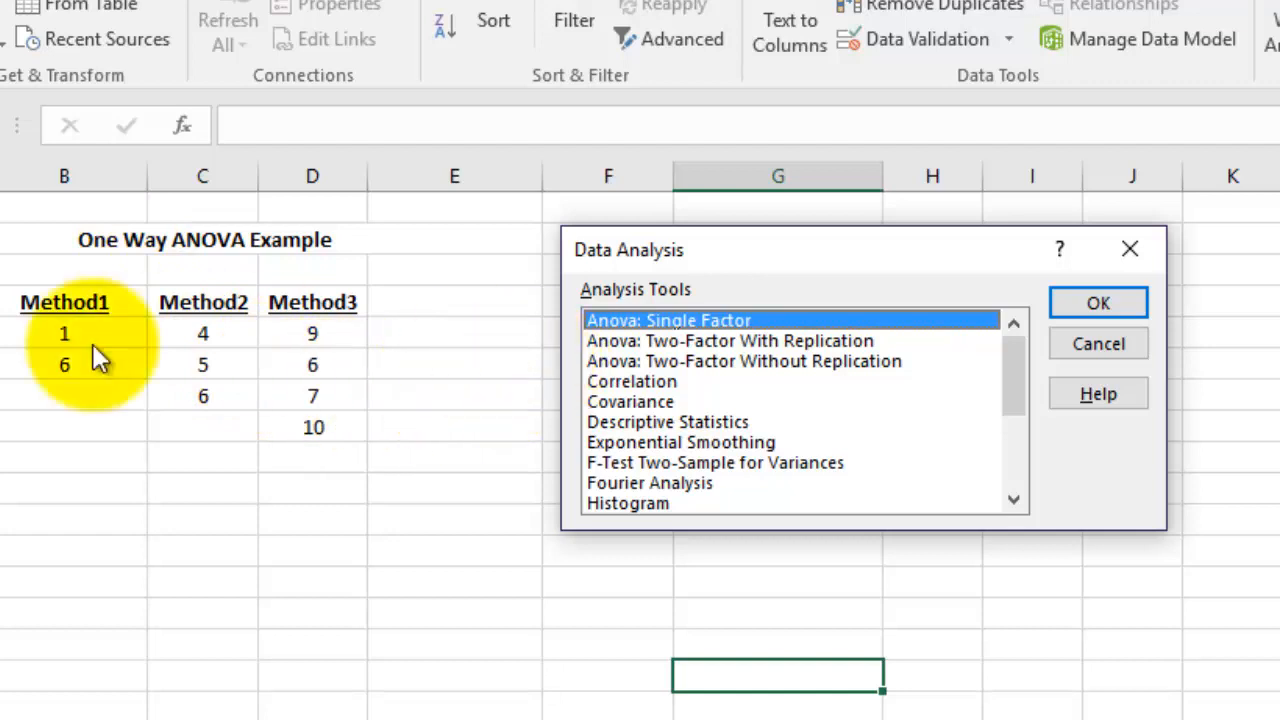
left_click(1081, 305)
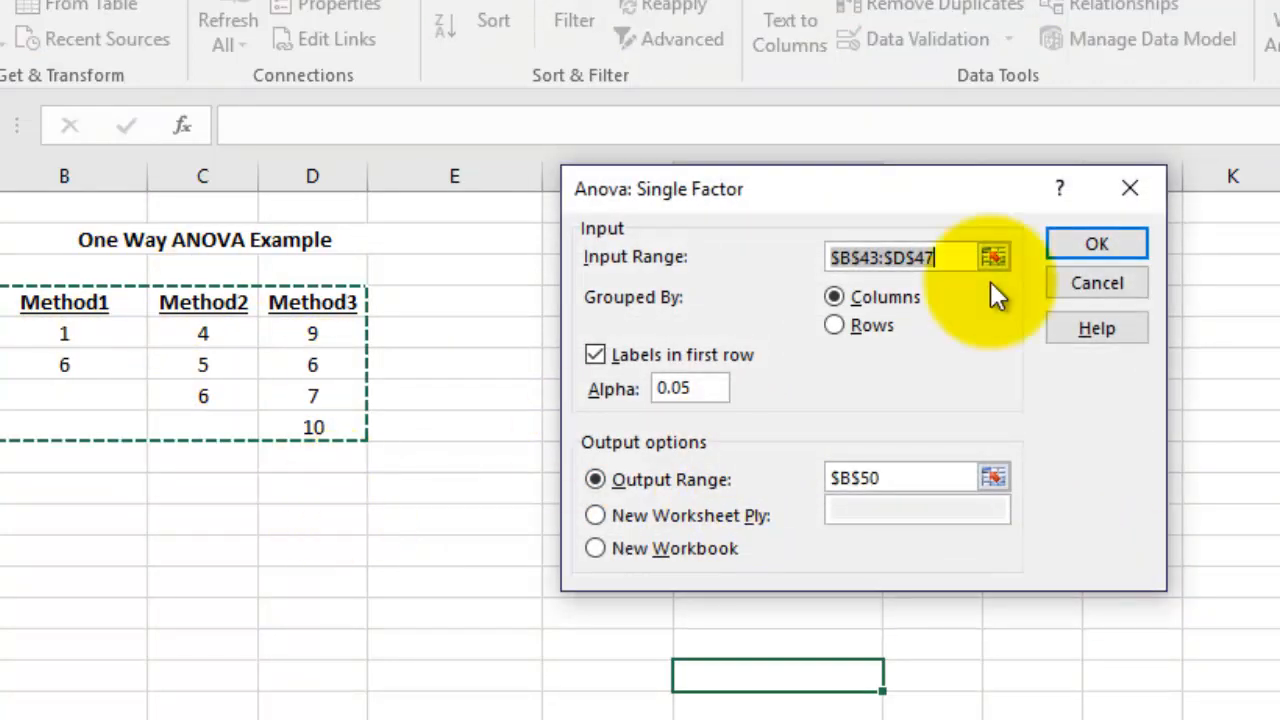
left_click_drag(784, 193, 680, 299)
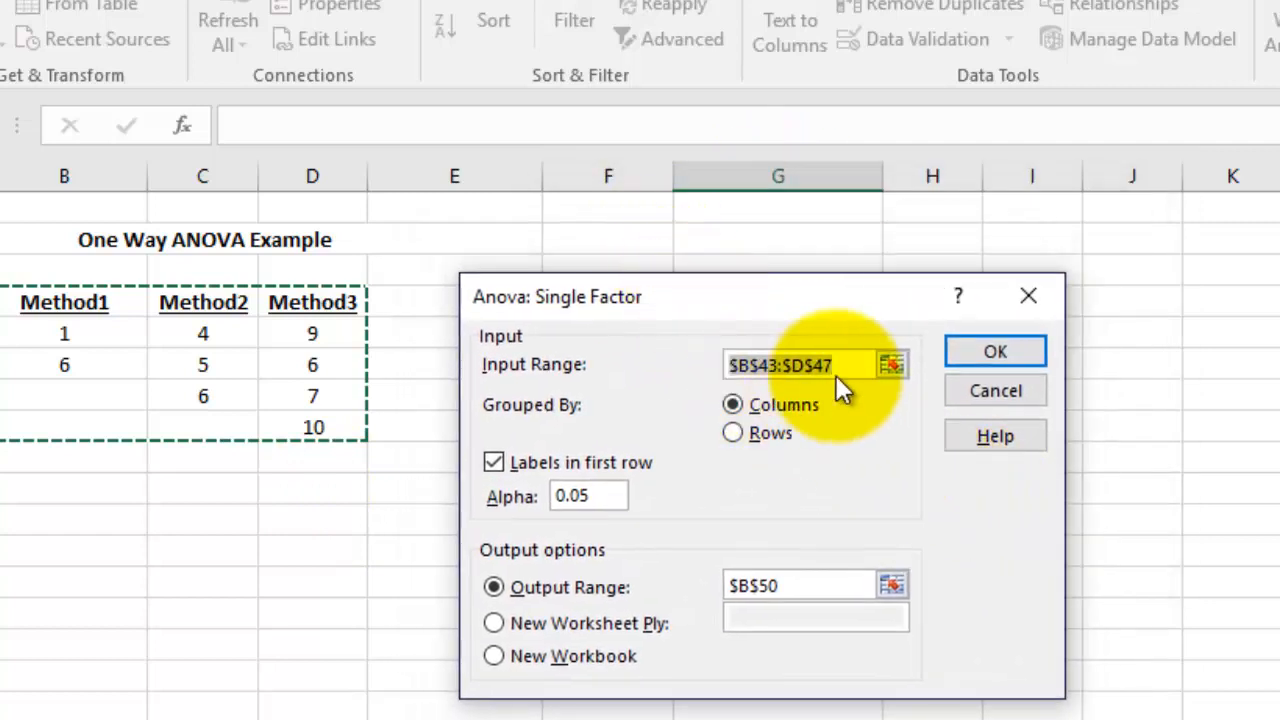
left_click(893, 364)
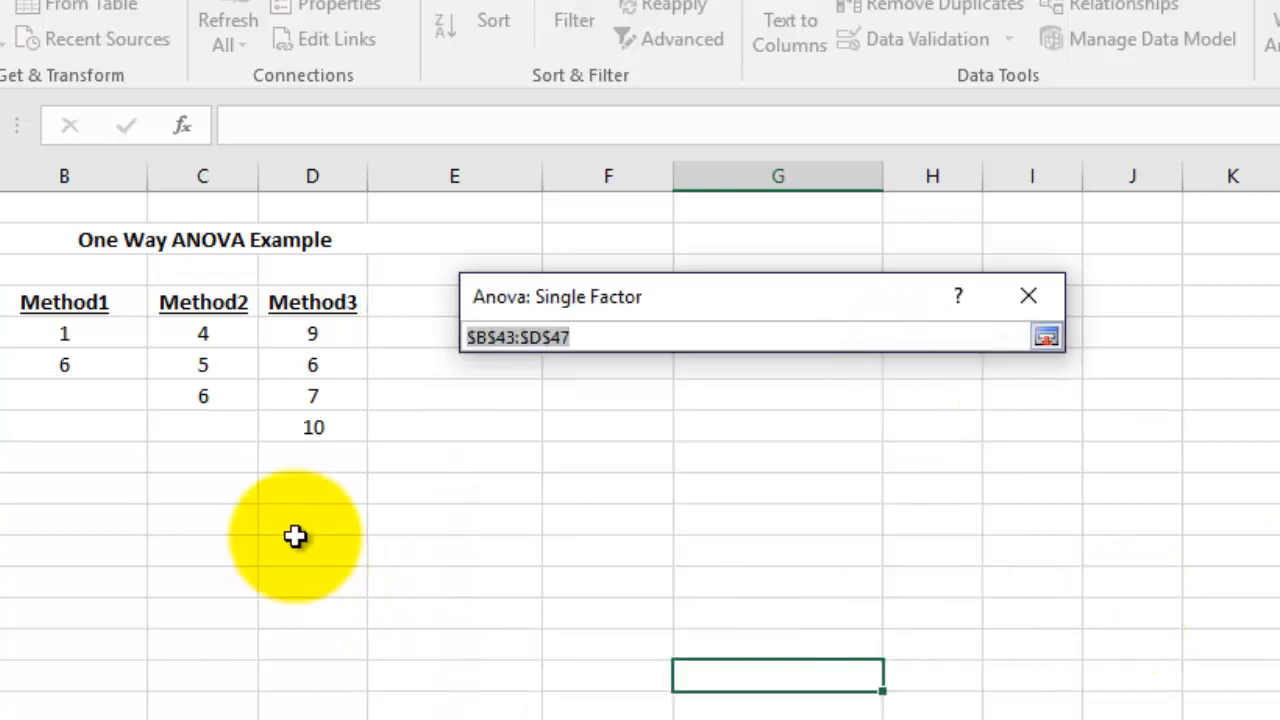
left_click_drag(330, 427, 94, 306)
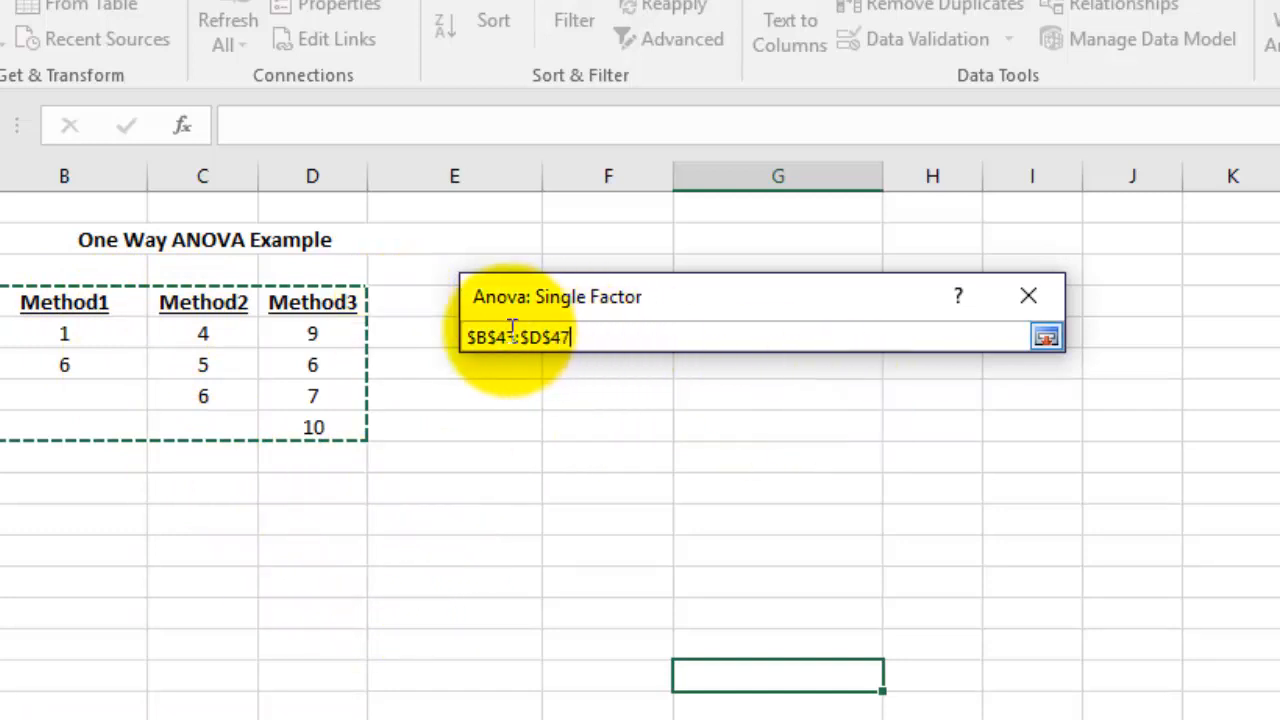
left_click(1046, 338)
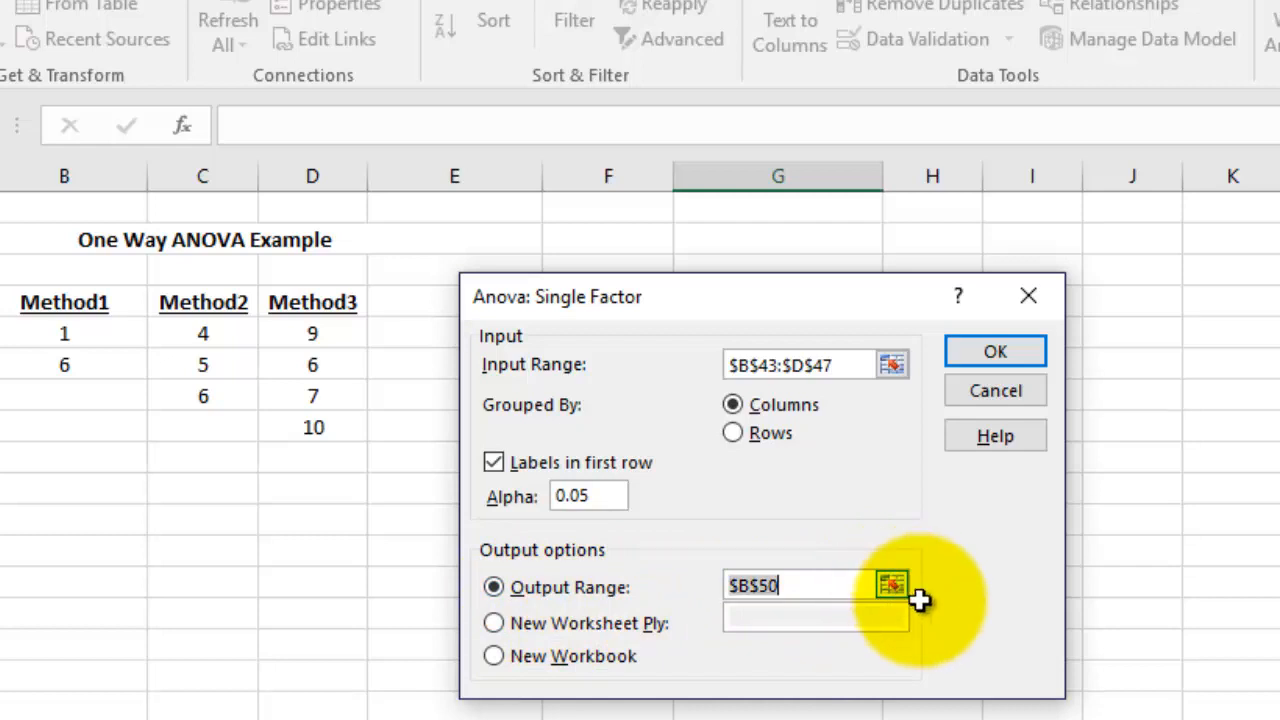
- Set the ANOVA output range to $B$50 and run the analysis
left_click(891, 585)
left_click(93, 530)
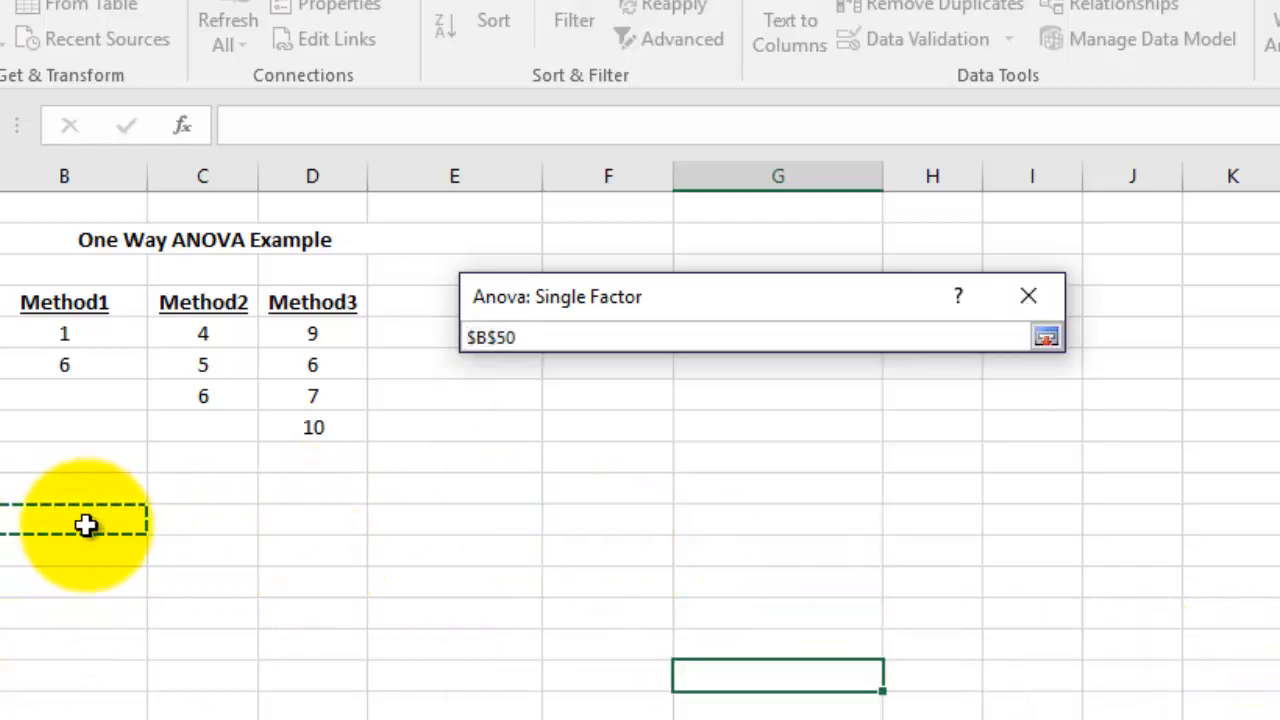
left_click(1043, 338)
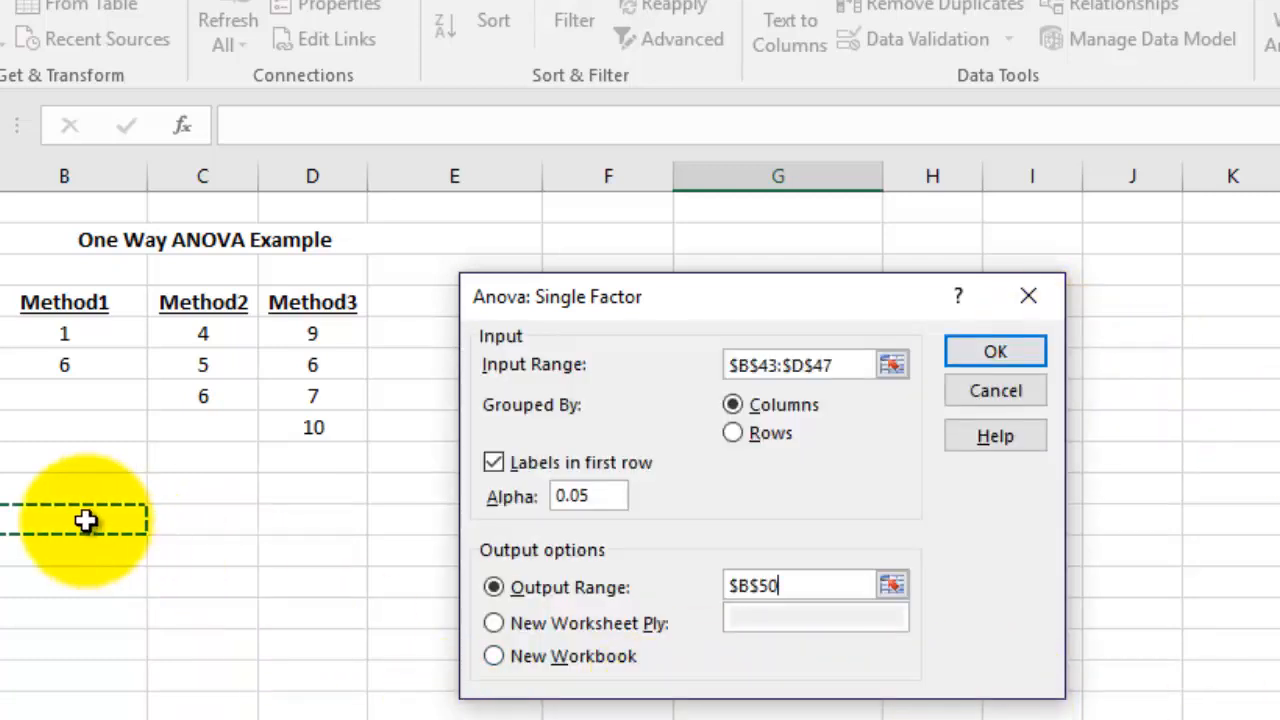
left_click(995, 354)
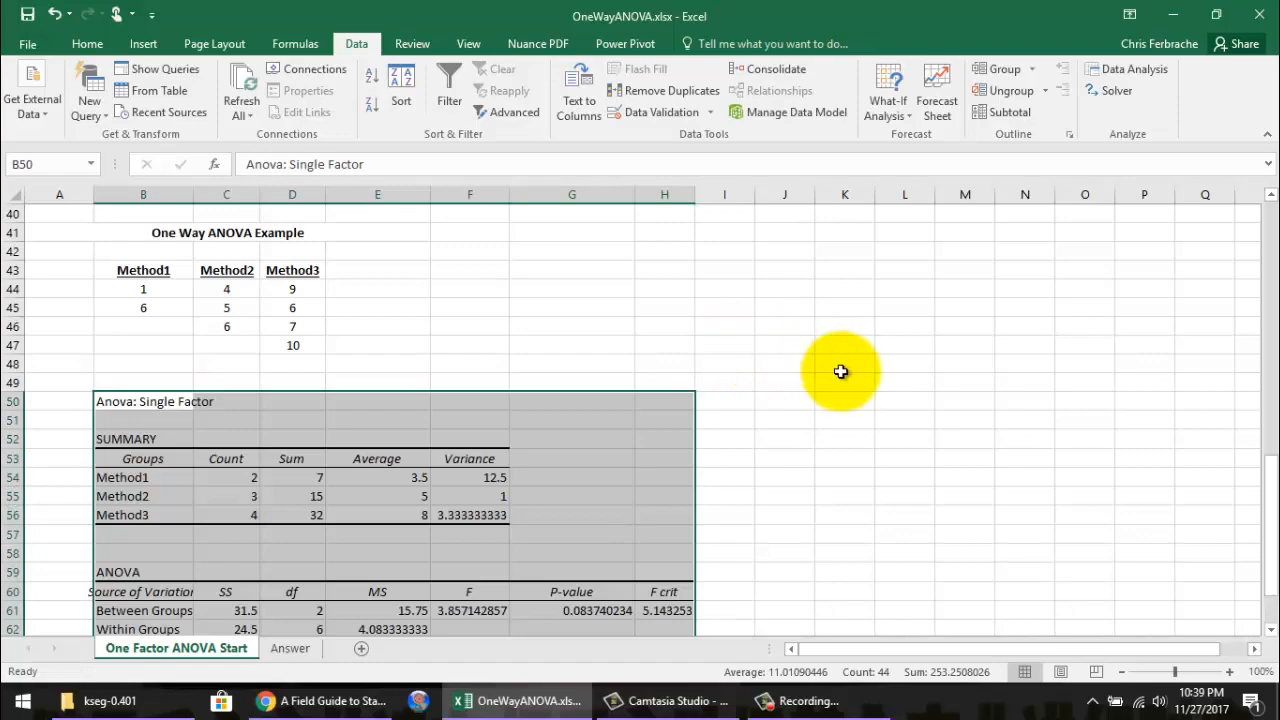
- Examine the SUMMARY and ANOVA tables of the single-factor output below the data
scroll(840, 372, "down", 3)
left_click(825, 474)
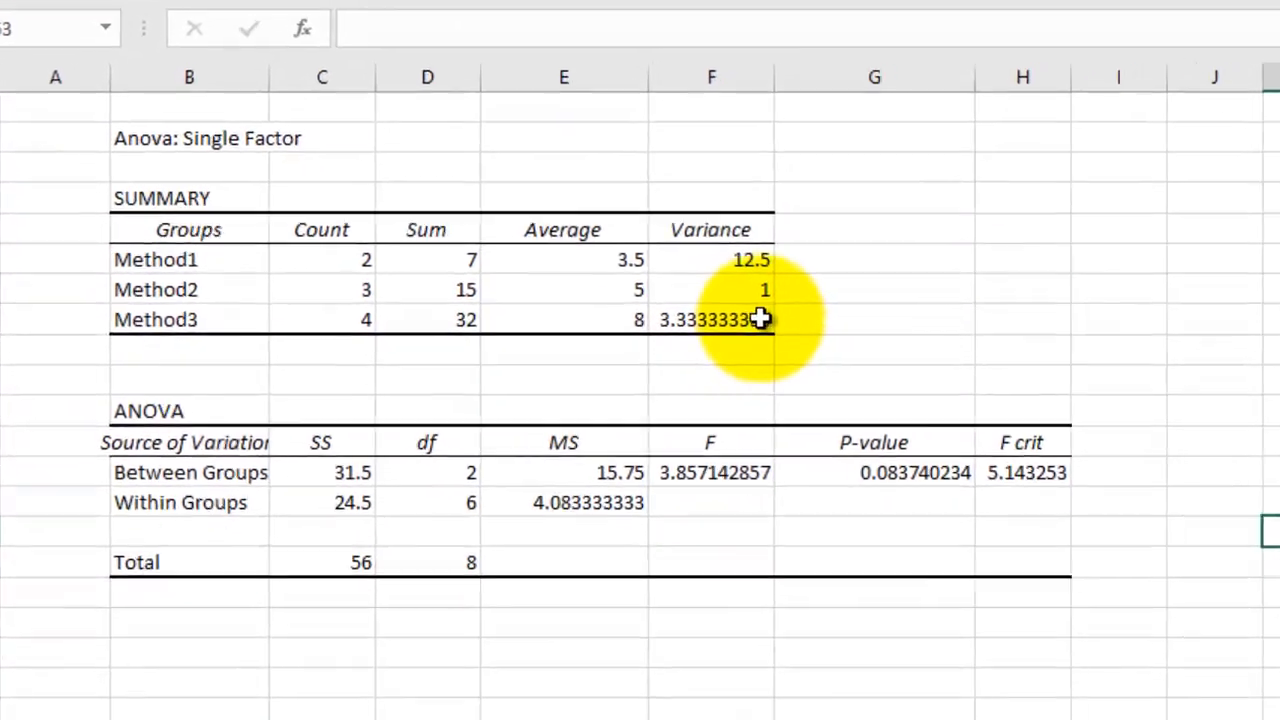
left_click_drag(484, 346, 282, 326)
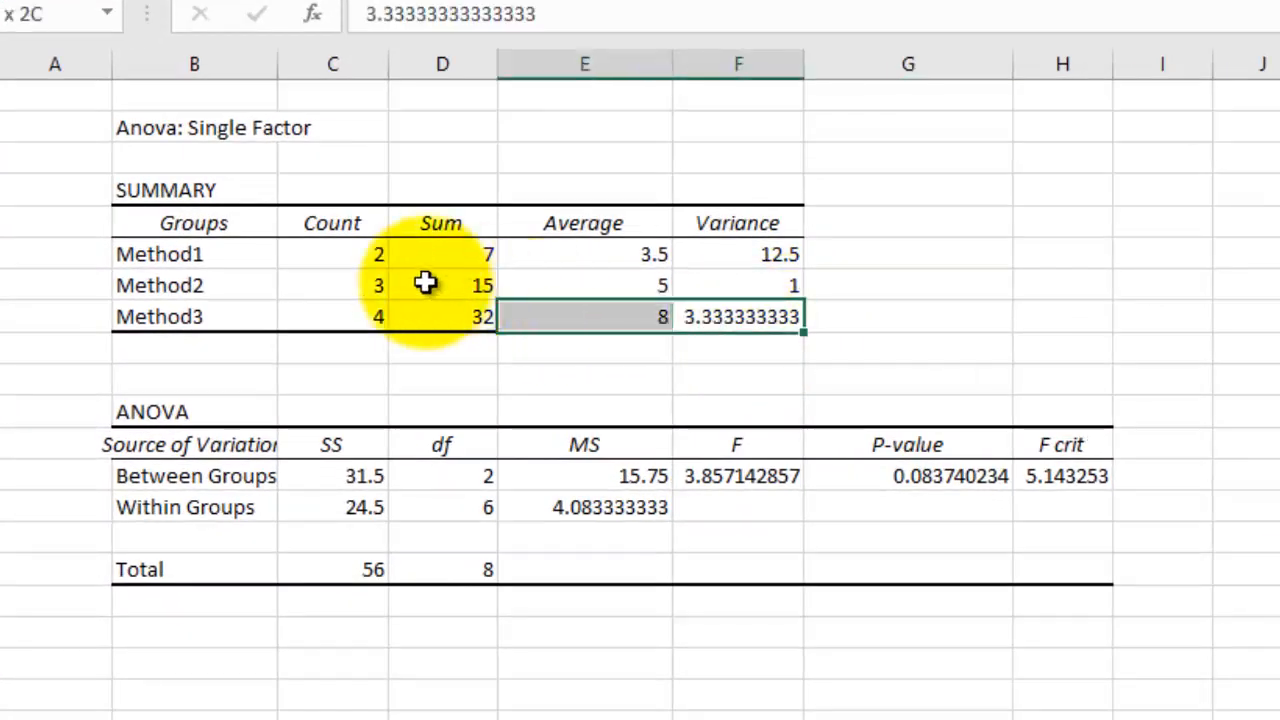
left_click_drag(426, 283, 160, 190)
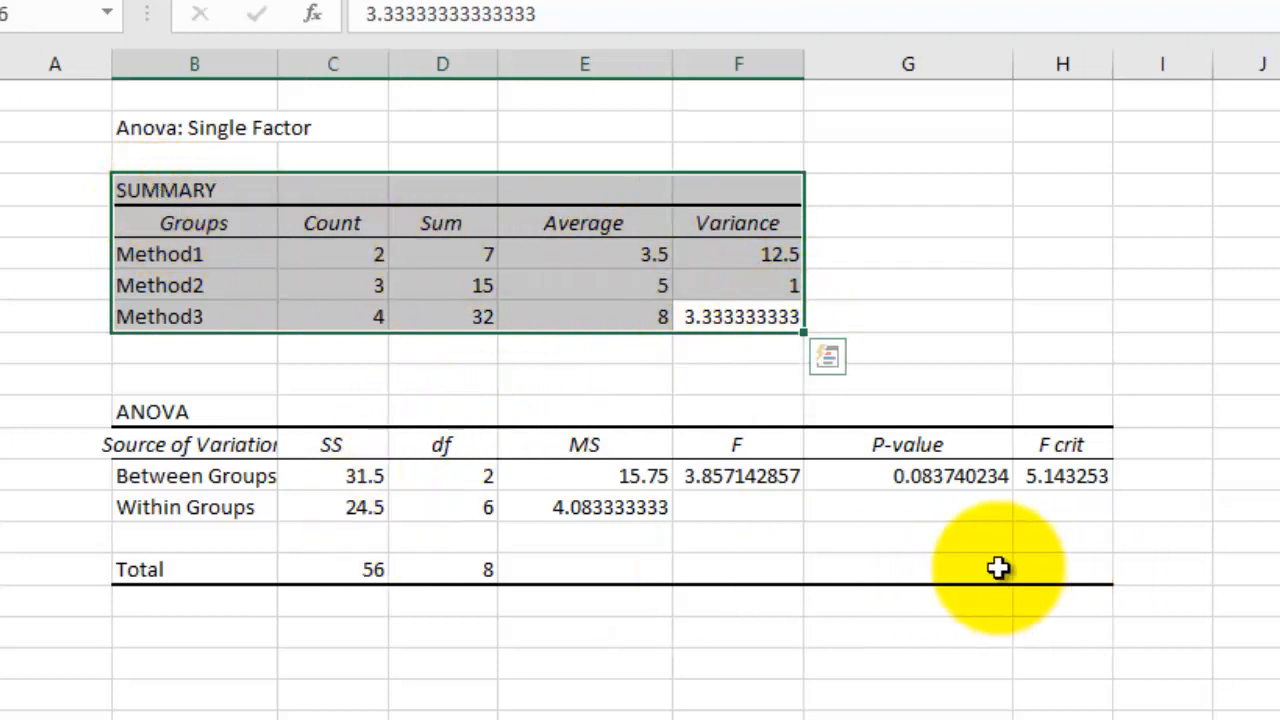
left_click_drag(1020, 569, 151, 412)
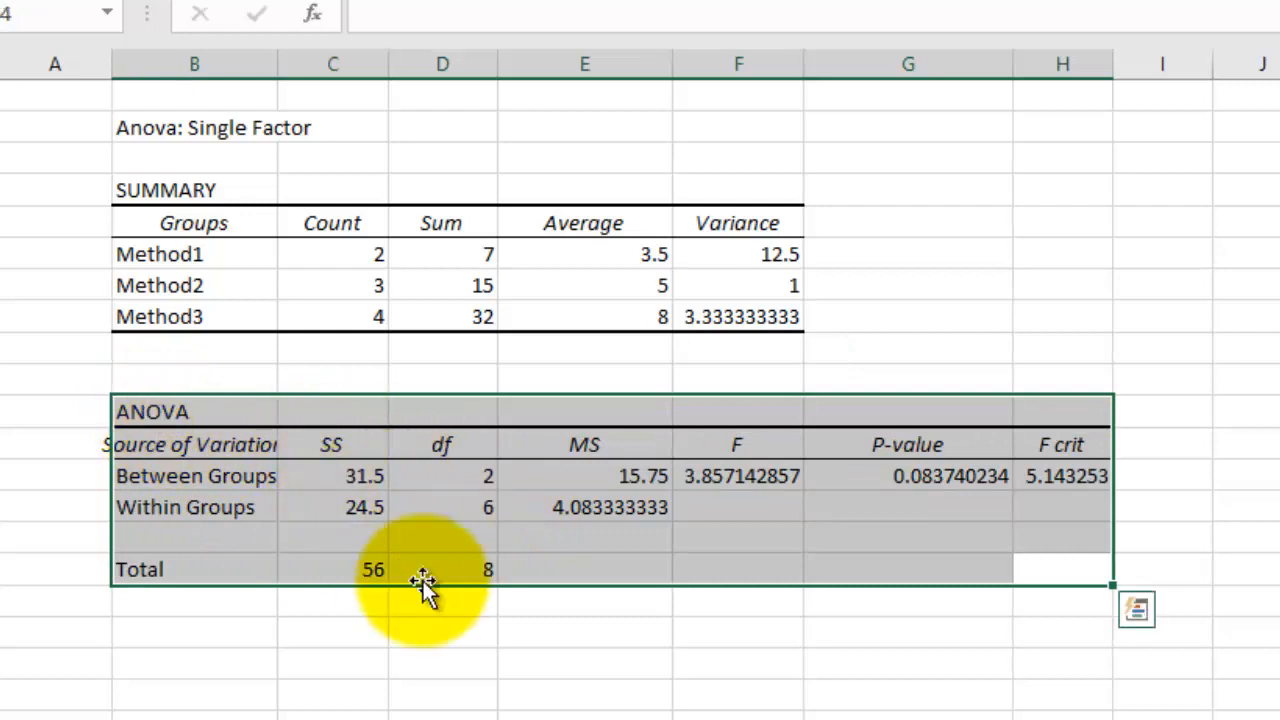
left_click(365, 633)
left_click_drag(202, 420, 1085, 575)
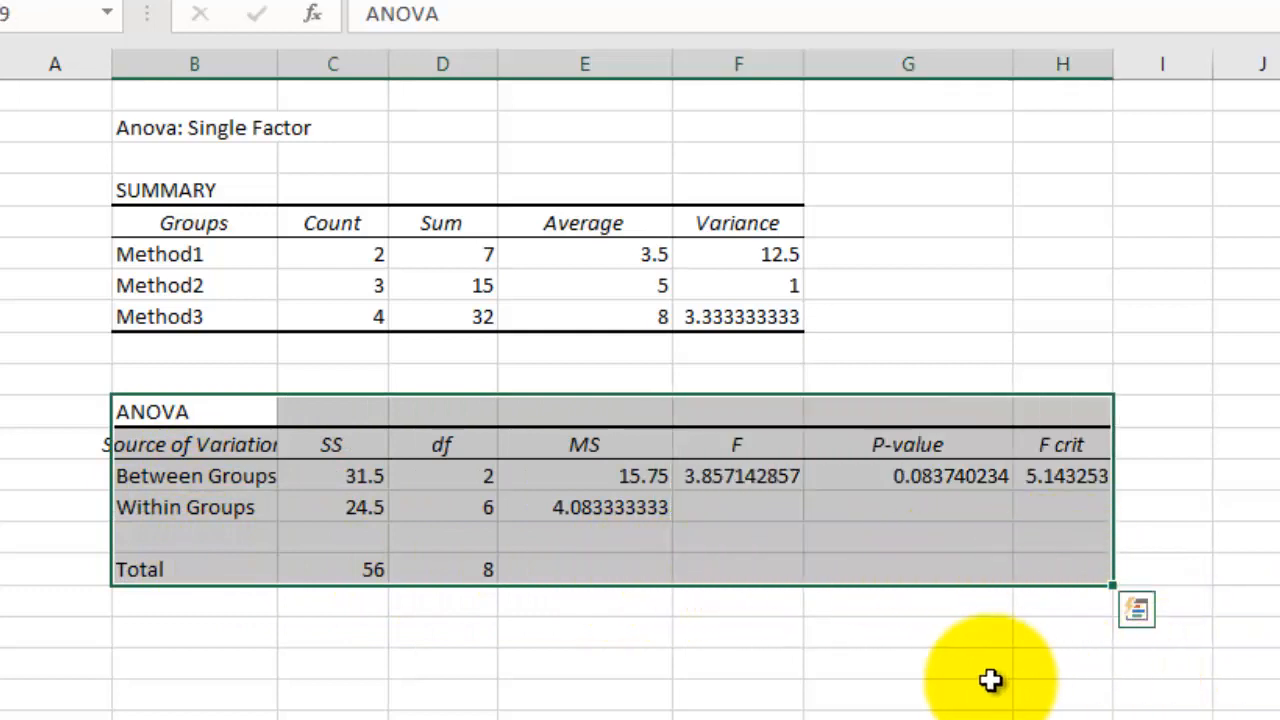
left_click(815, 693)
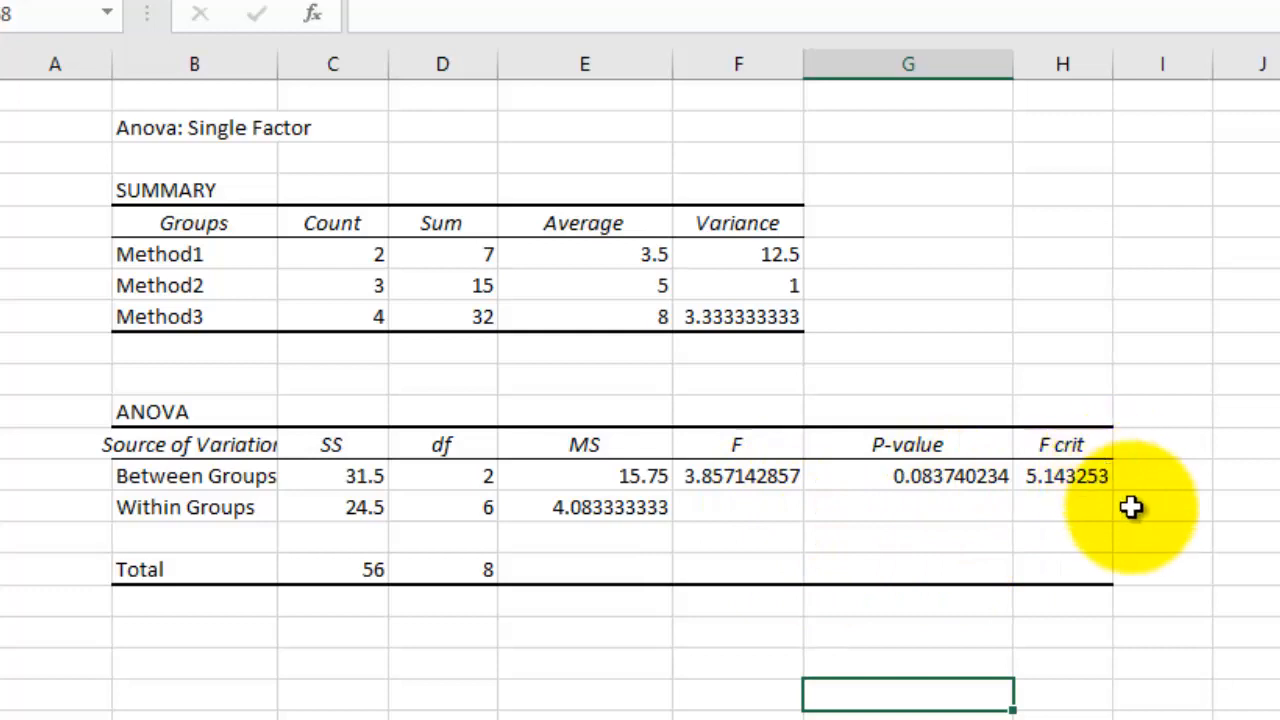
- Examine the F, P-value and F crit results in the Between Groups row of the ANOVA table
left_click_drag(1090, 476, 740, 445)
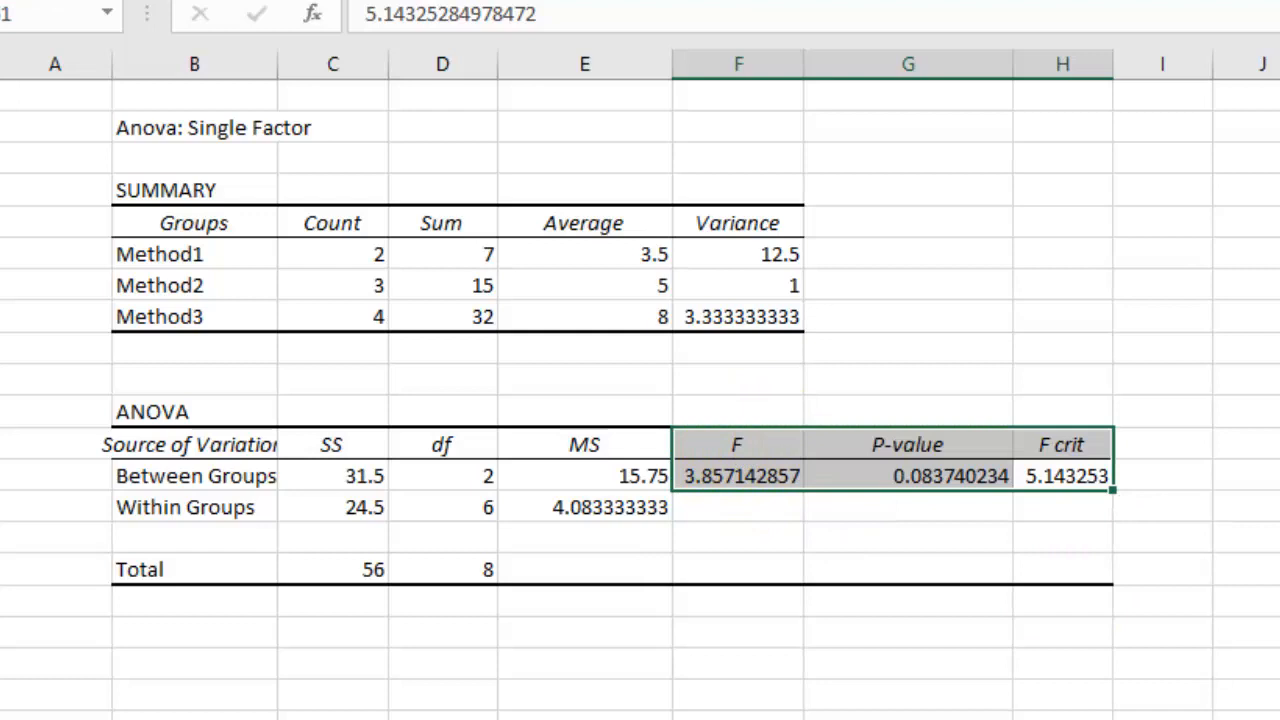
left_click(760, 479)
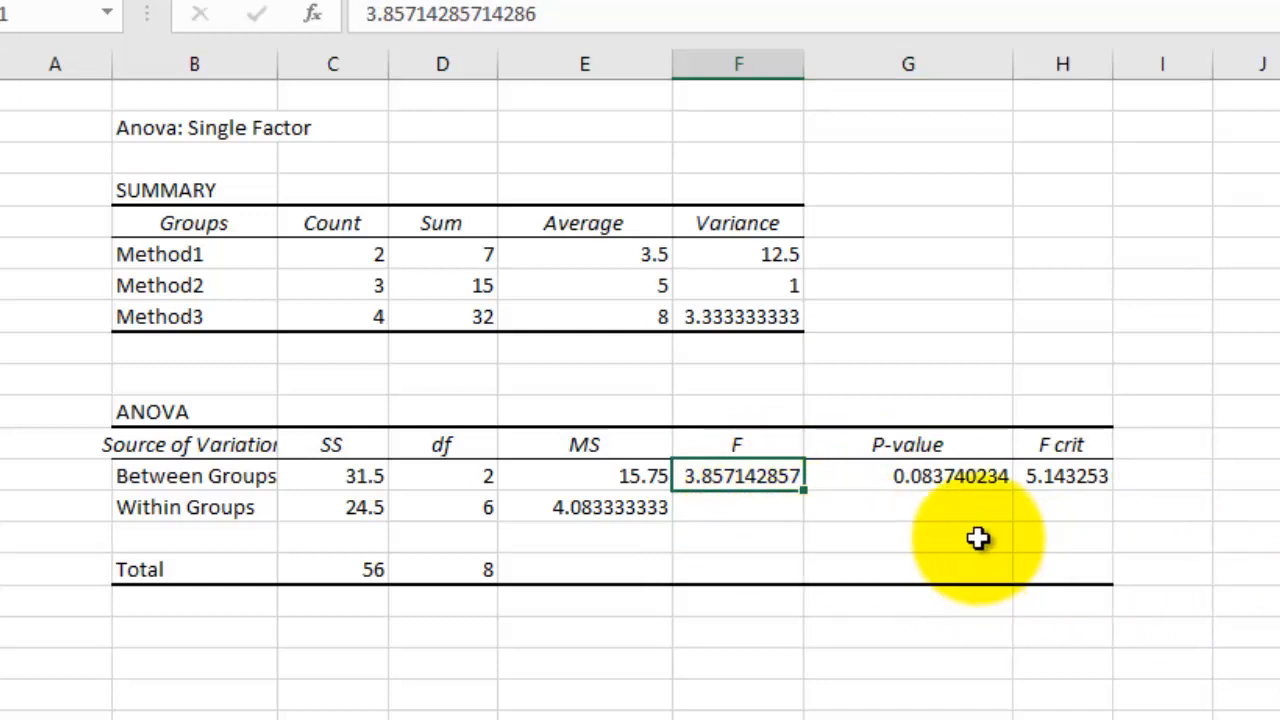
left_click(950, 477)
left_click(1080, 476)
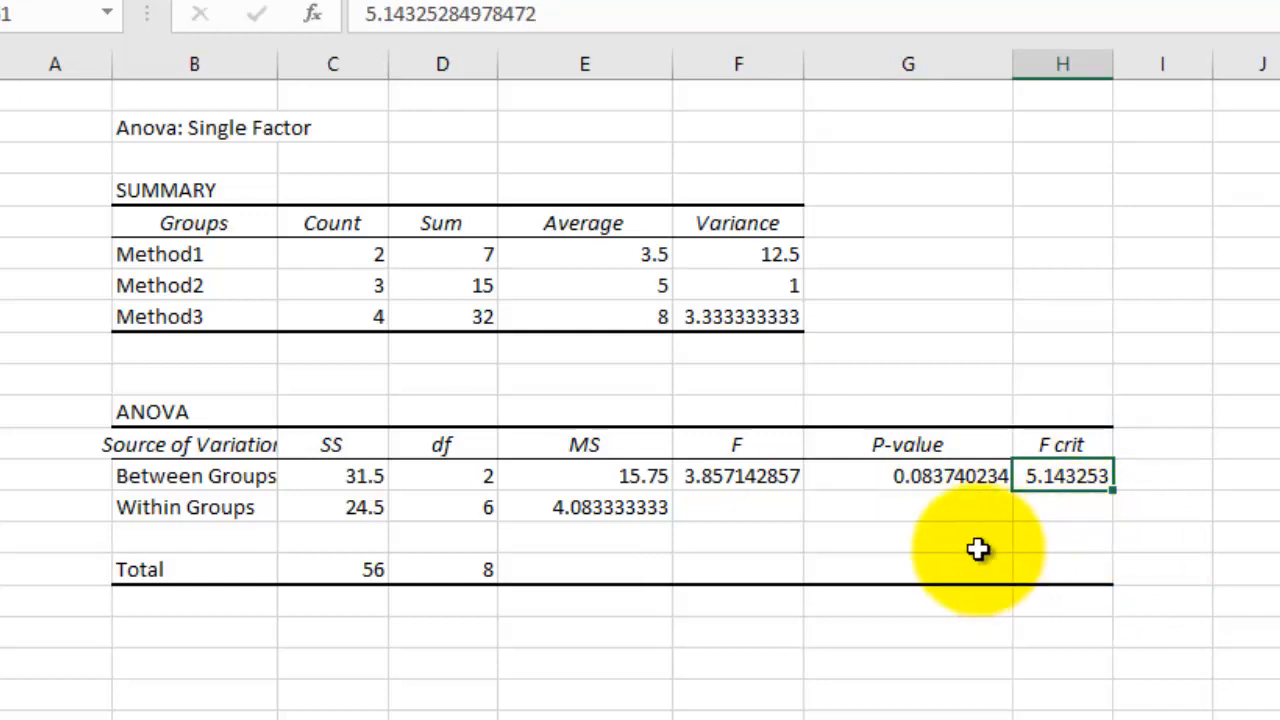
left_click(718, 476)
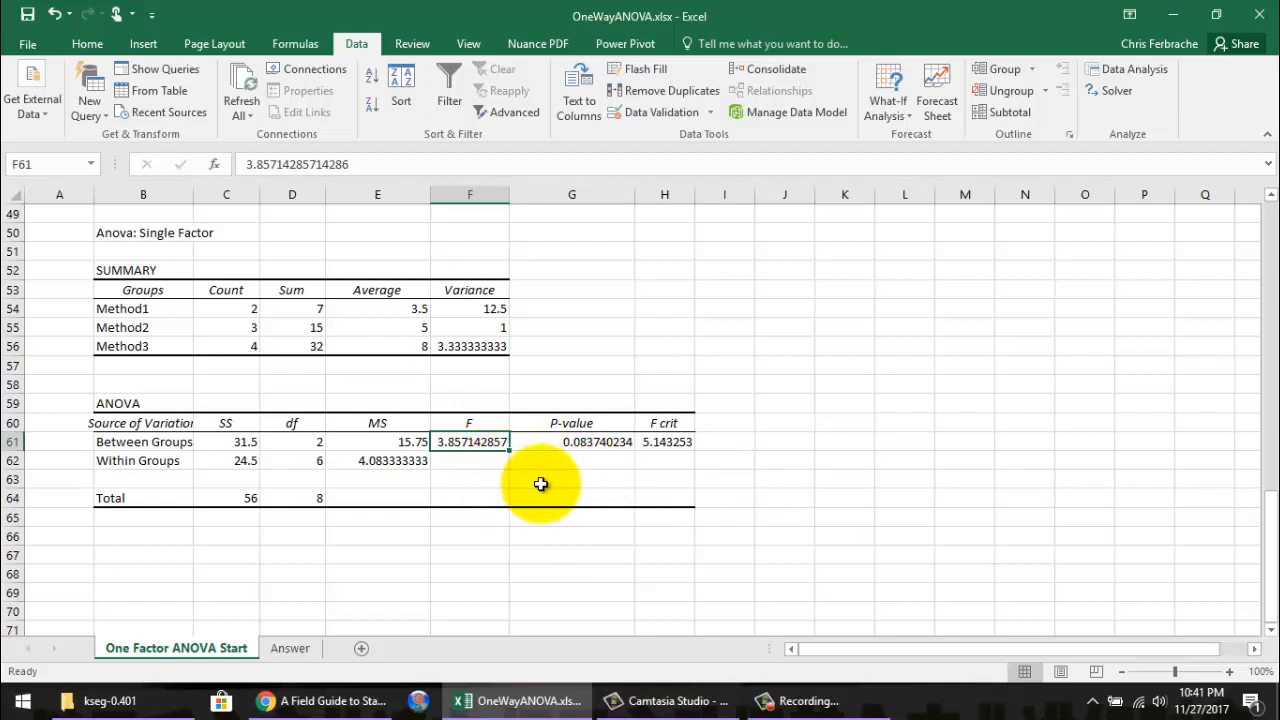
- On the Answer sheet, compare the alpha and P-value in row 11 against the rules for rejecting H0
left_click(291, 650)
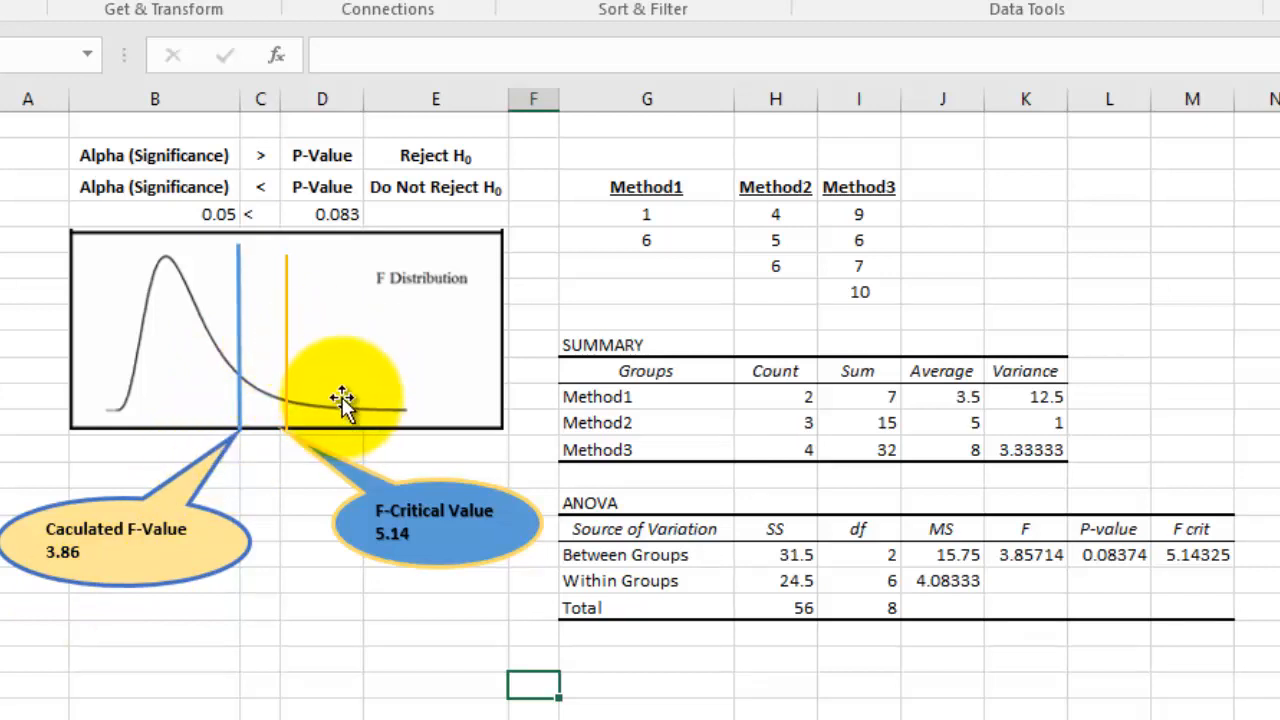
left_click(207, 215)
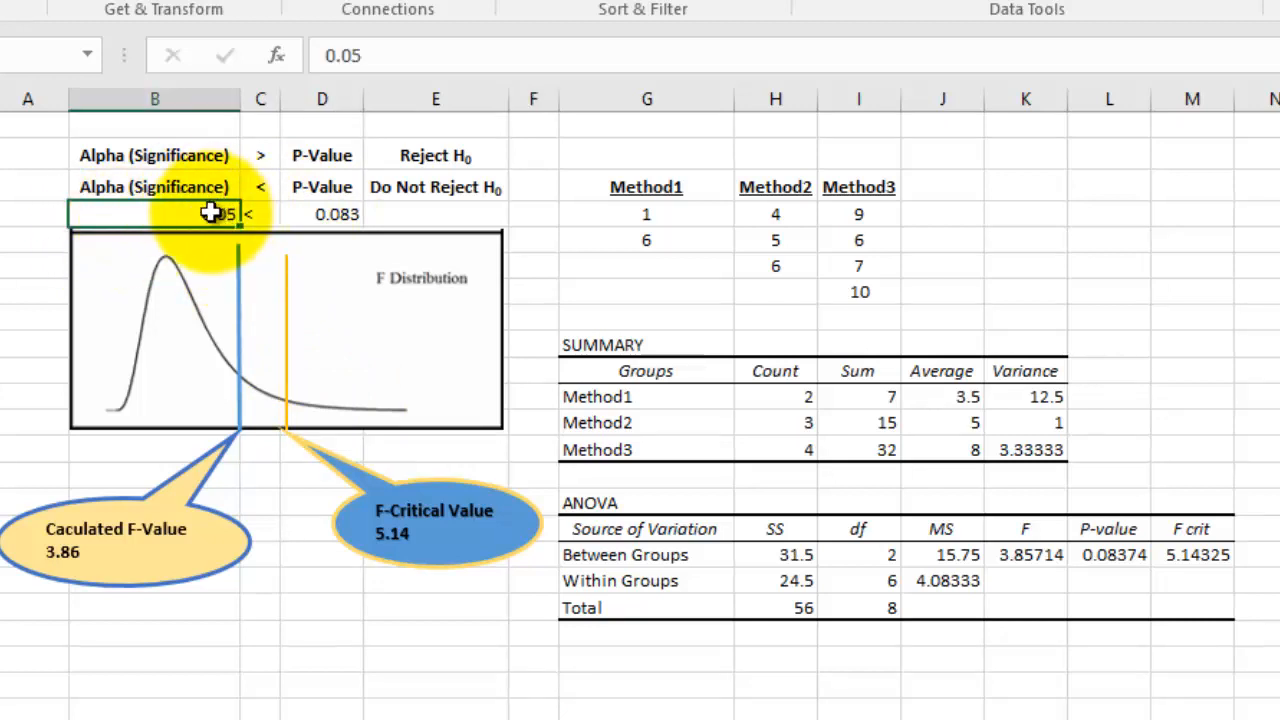
left_click(340, 215)
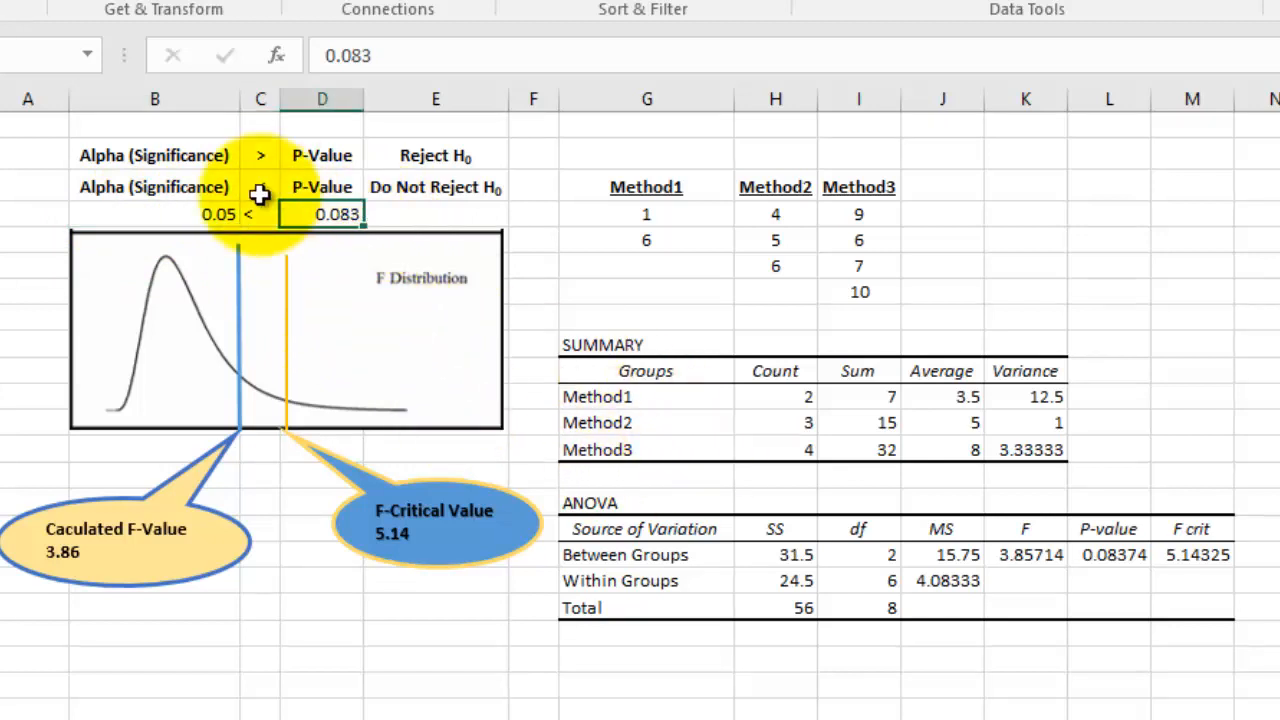
left_click(224, 212)
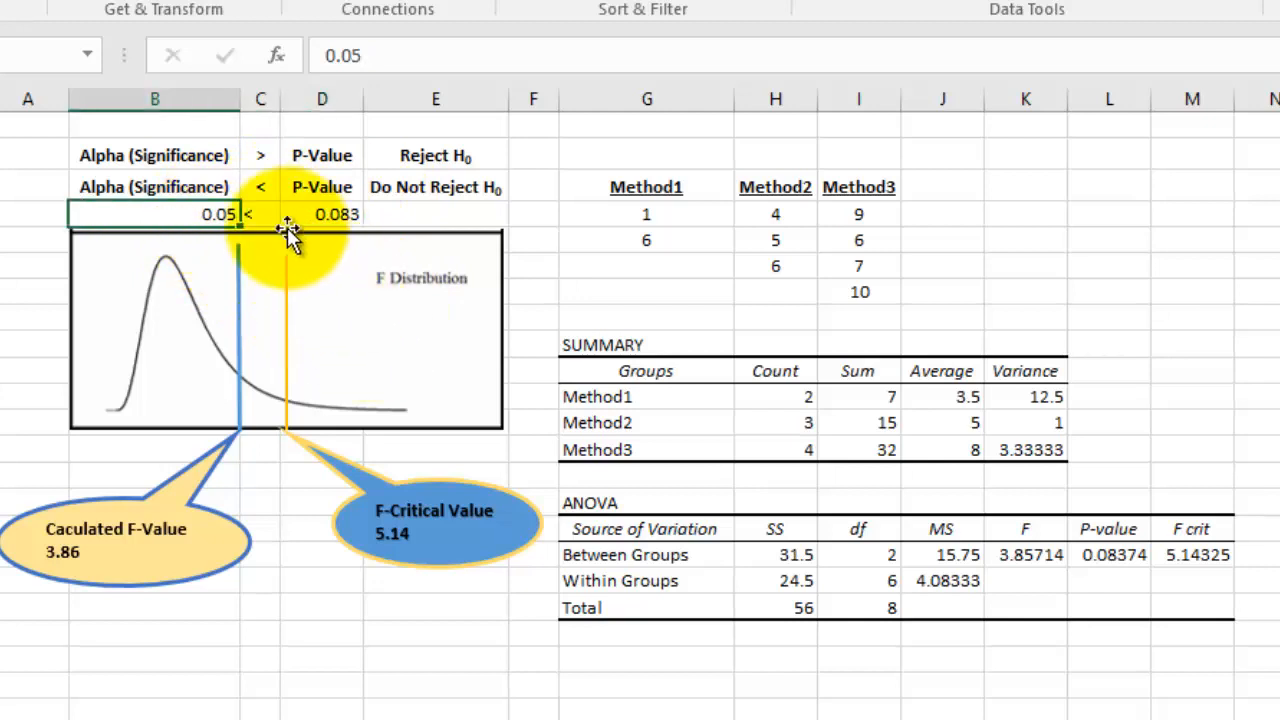
left_click(337, 214)
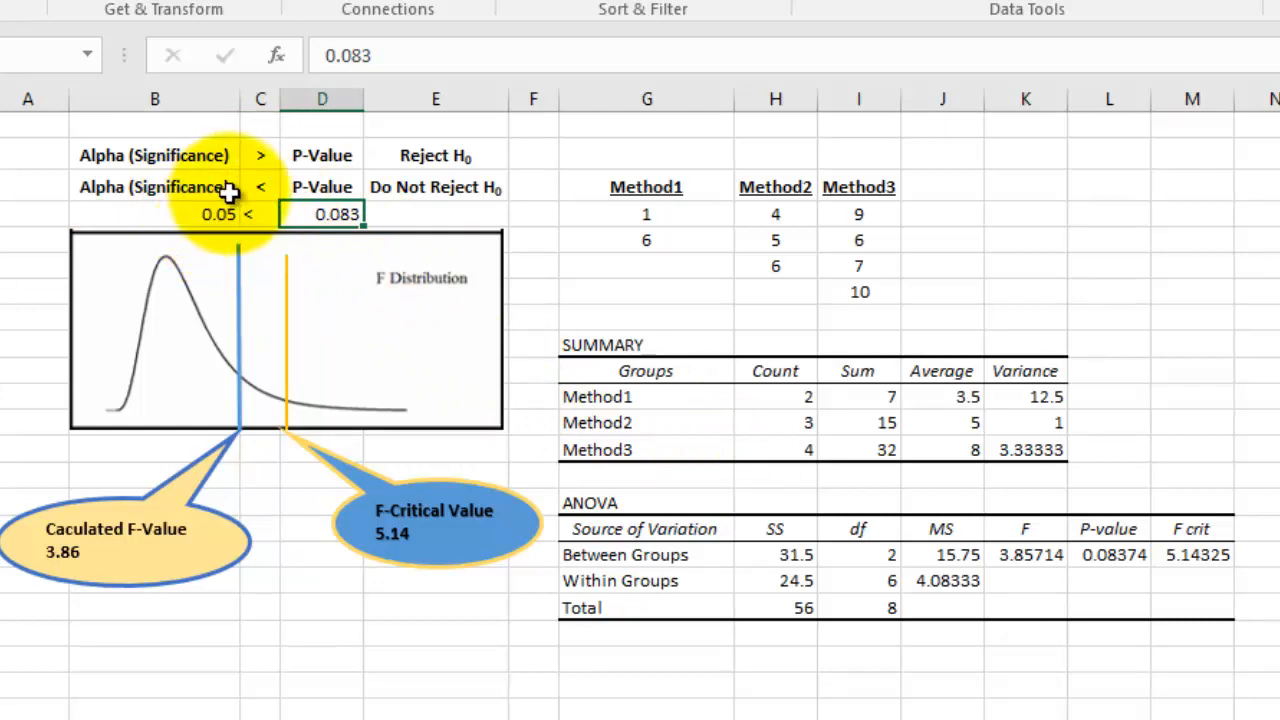
- Apply a thick outside border to the "Do Not Reject H0" cell E10 on the Answer sheet
left_click(438, 187)
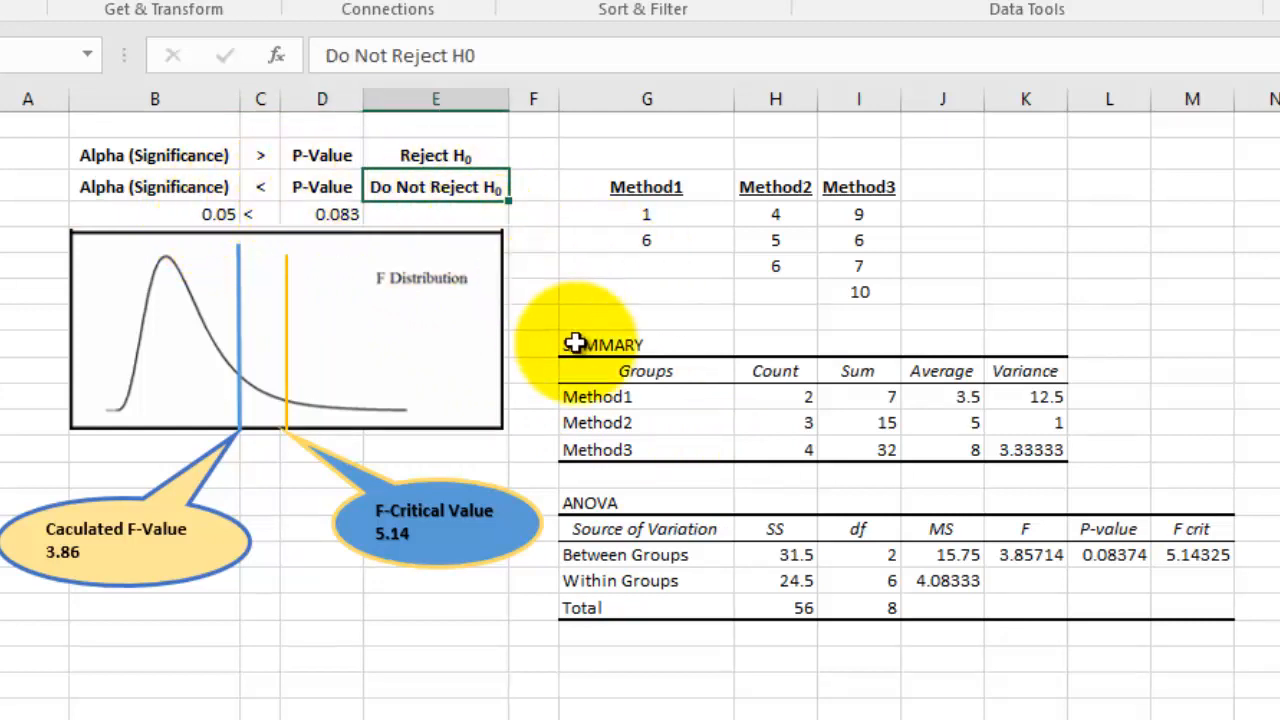
left_click(143, 3)
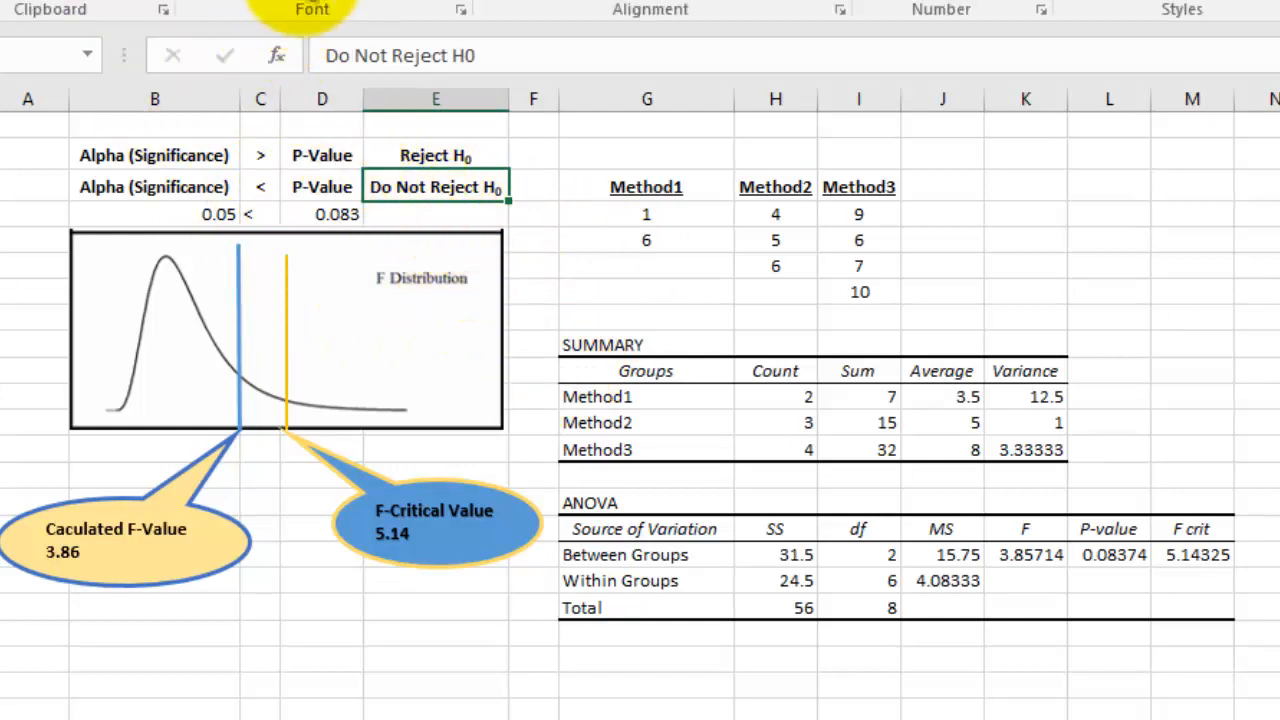
left_click(325, 1)
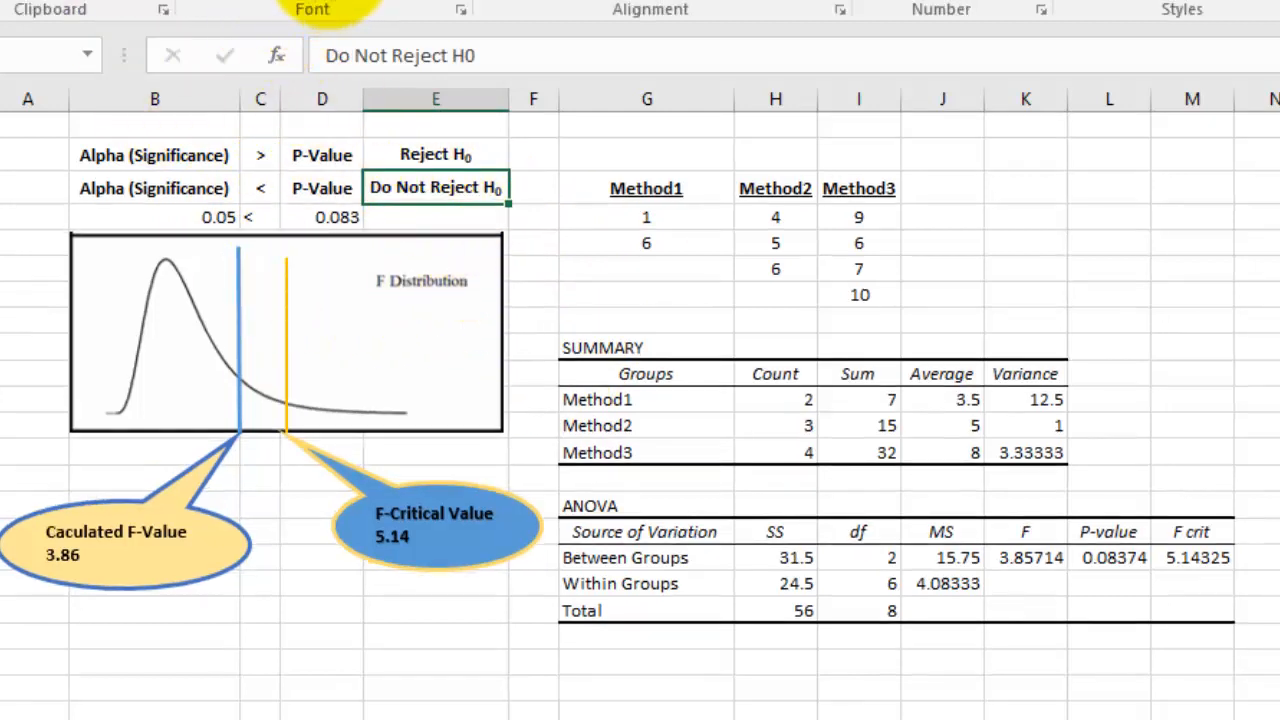
left_click(568, 248)
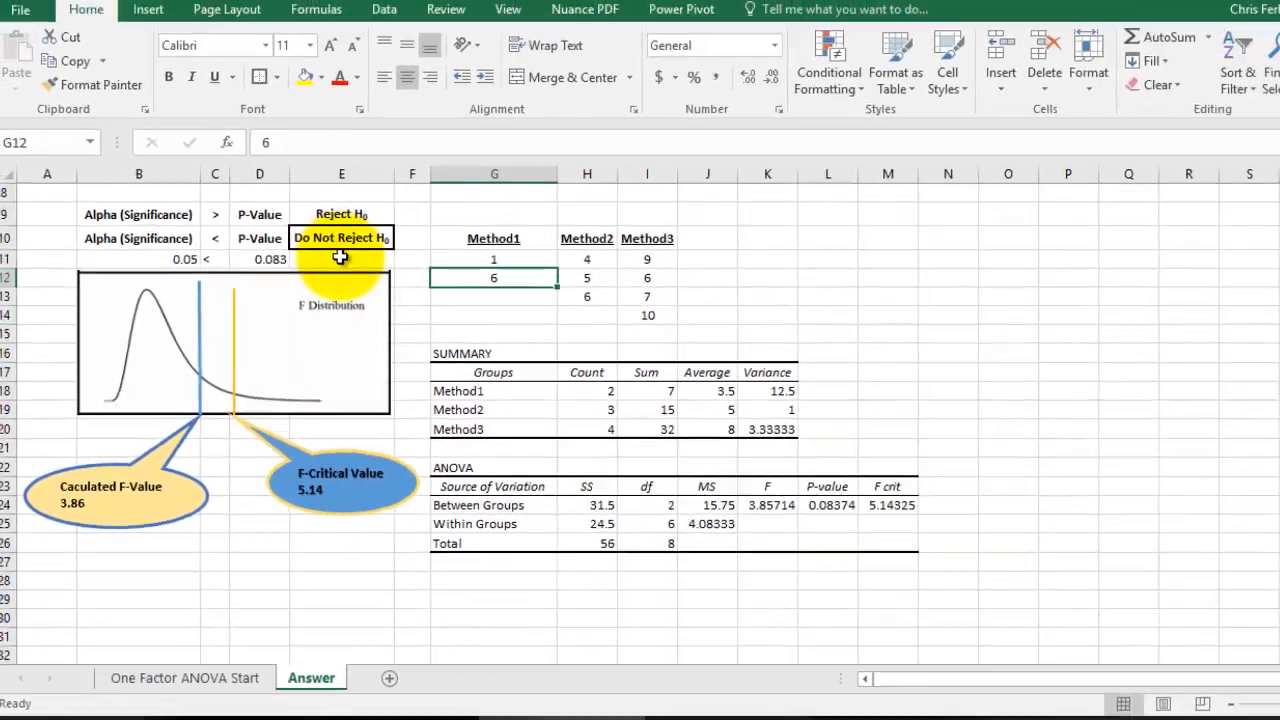
left_click(440, 217)
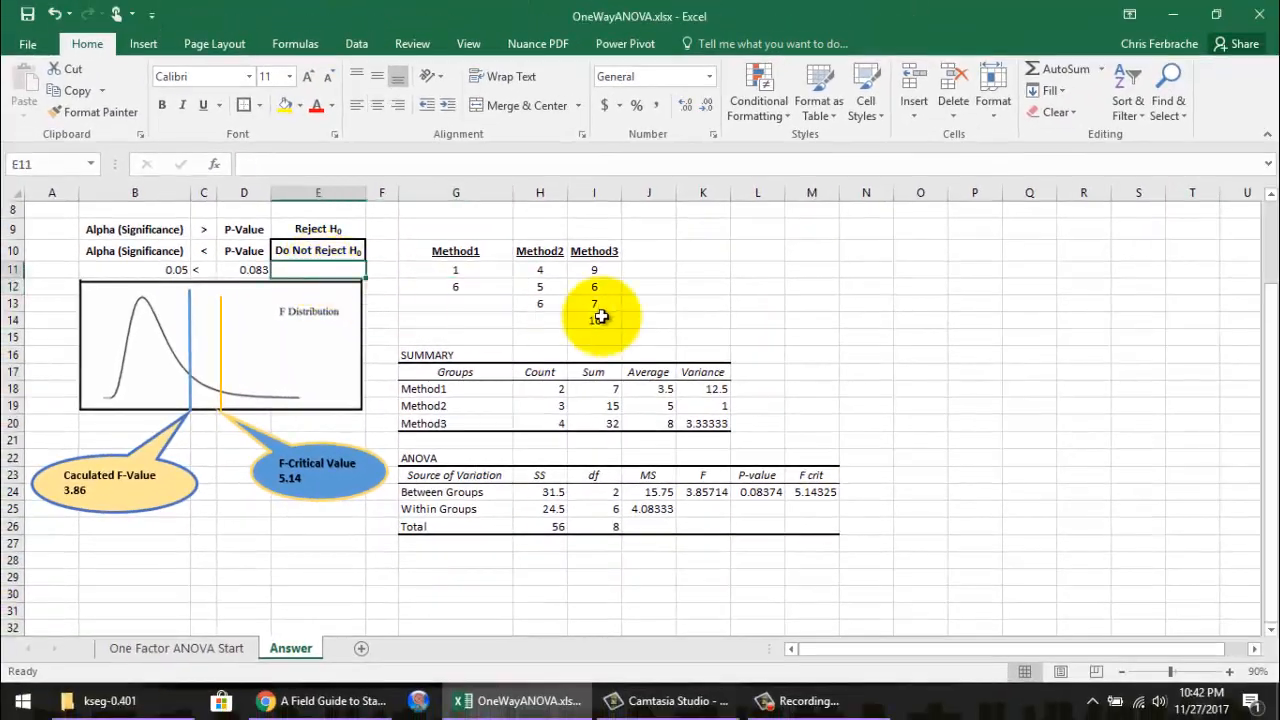
left_click(376, 289)
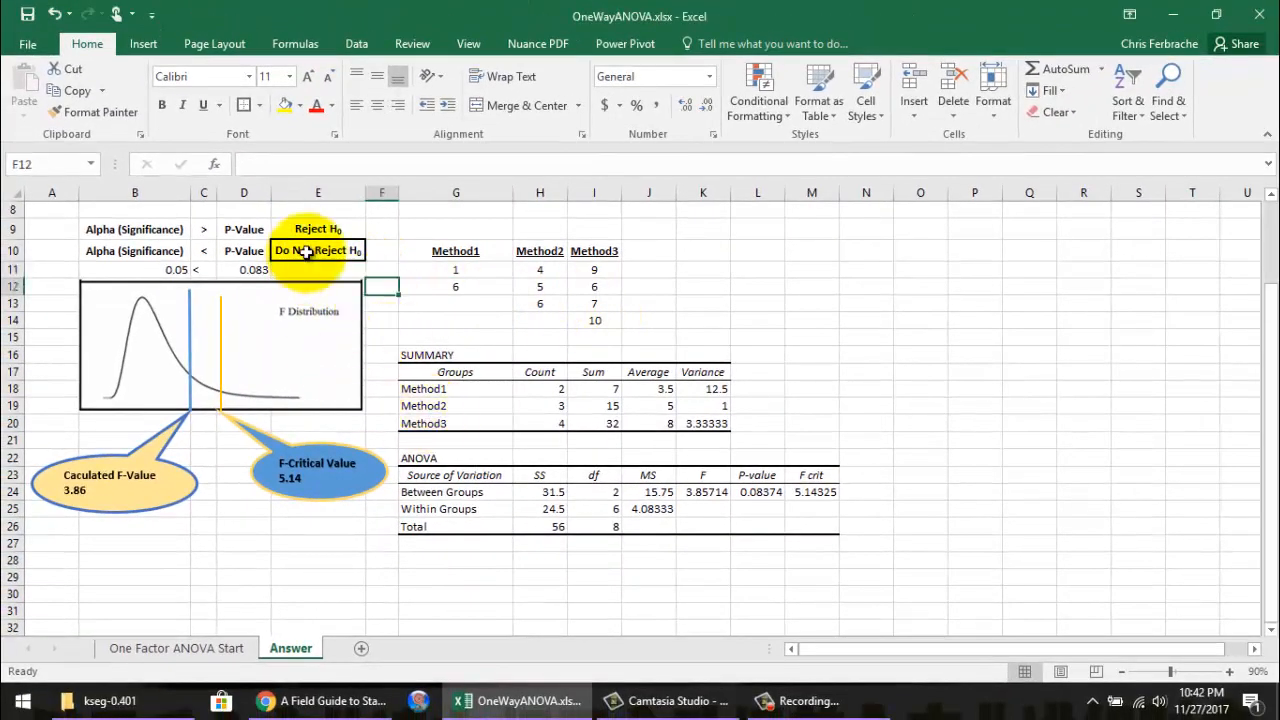